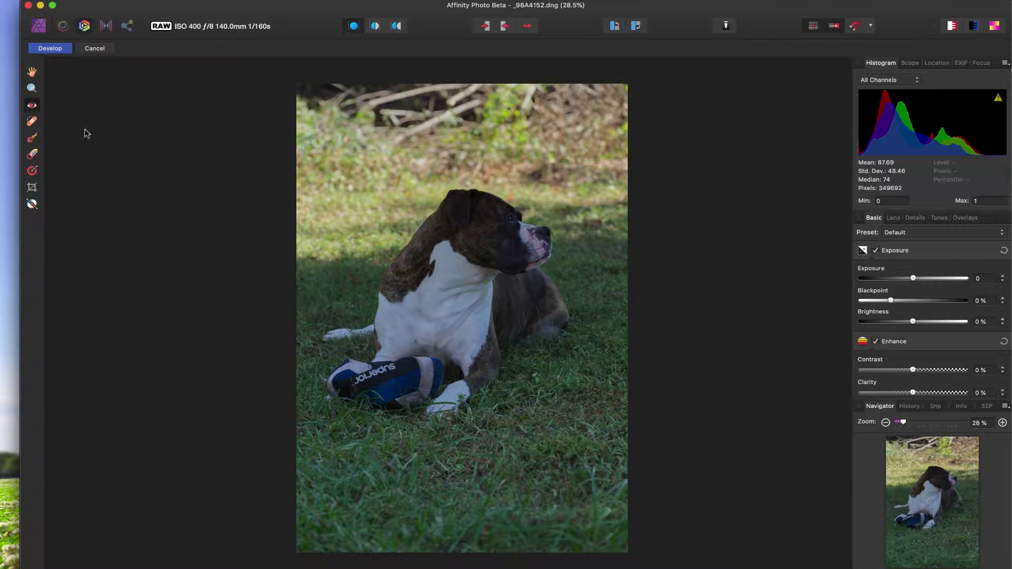
Step: Pan the view slightly and zoom in on the dog to 50%, then pick the Red Eye tool
{"action": "left_click", "coordinate": [32, 72]}
{"action": "left_click_drag", "start_coordinate": [282, 136], "coordinate": [323, 145]}
{"action": "left_click", "coordinate": [32, 89]}
{"action": "left_click", "coordinate": [463, 213]}
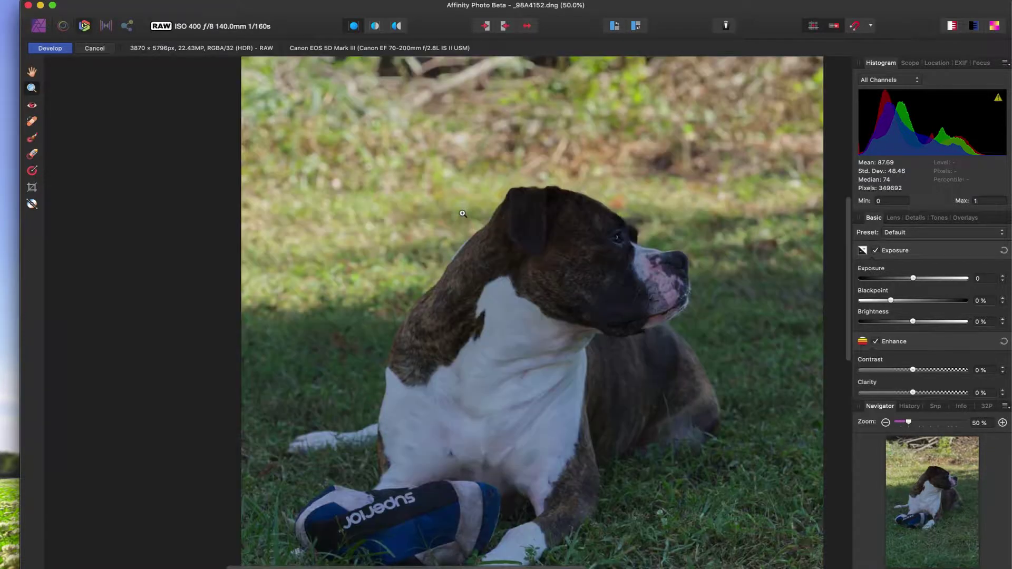
{"action": "left_click", "coordinate": [31, 107]}
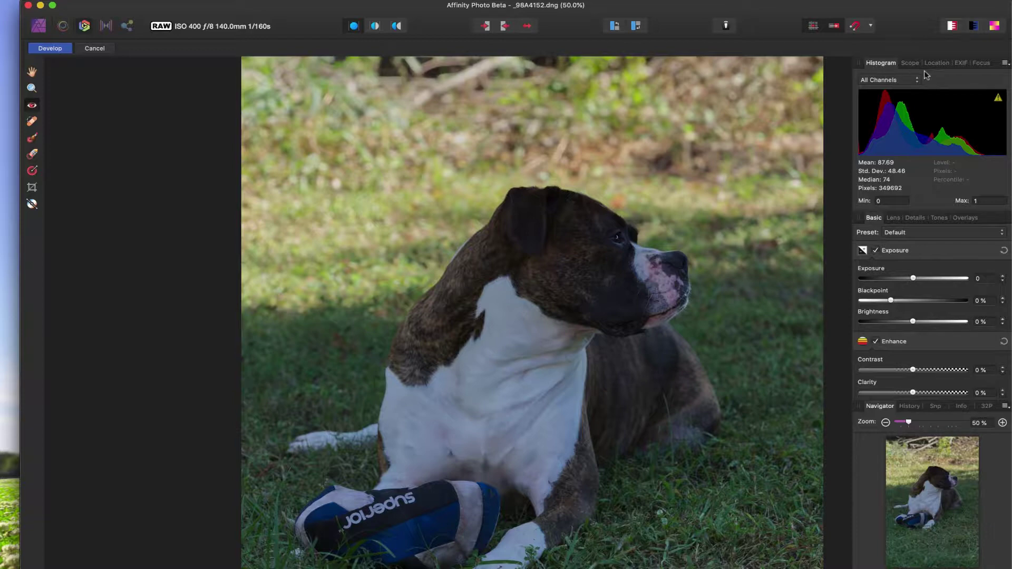
{"action": "left_click", "coordinate": [911, 64]}
{"action": "left_click", "coordinate": [936, 63]}
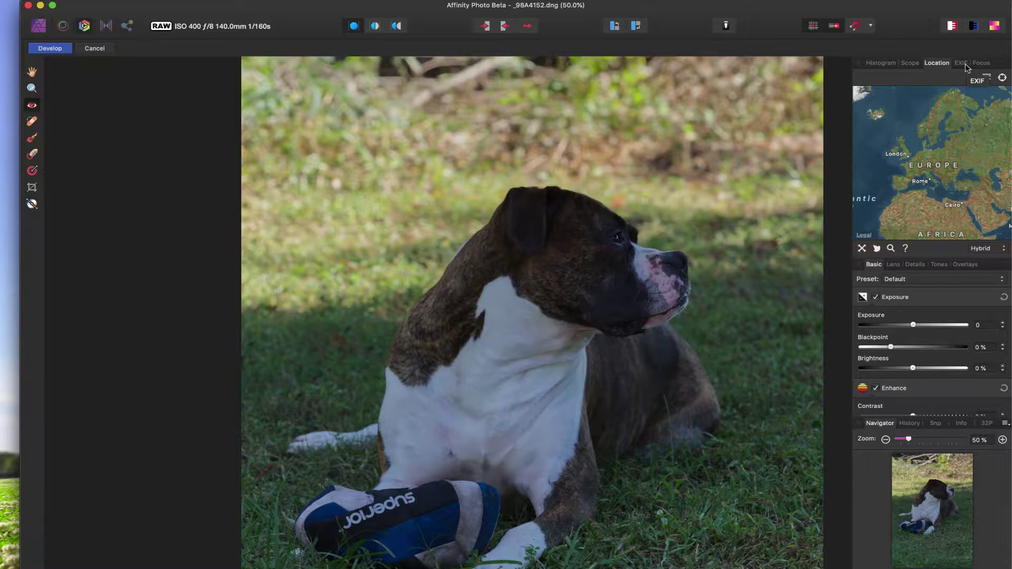
{"action": "left_click_drag", "start_coordinate": [936, 156], "coordinate": [952, 154]}
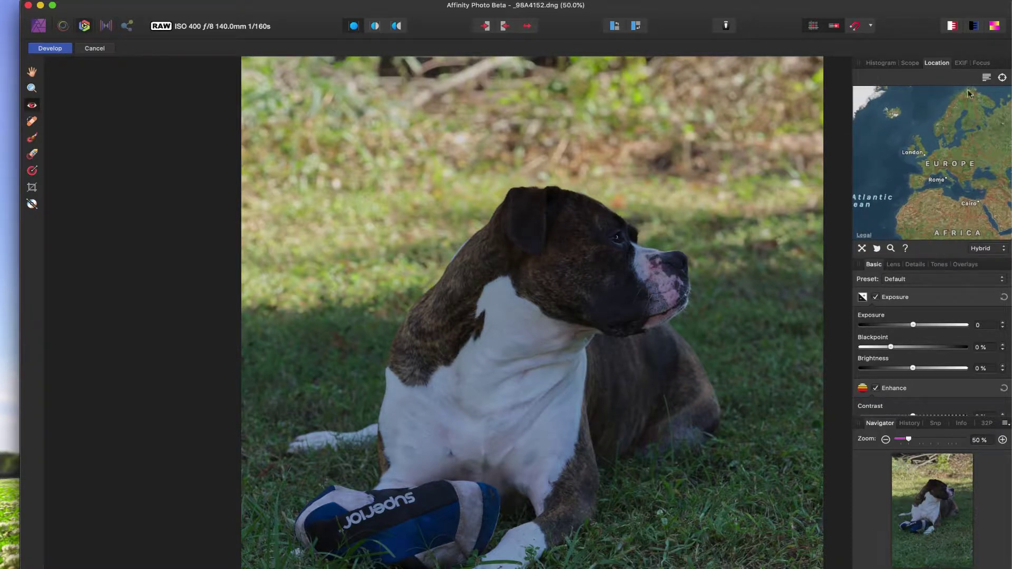
{"action": "left_click", "coordinate": [965, 64]}
{"action": "left_click", "coordinate": [982, 64]}
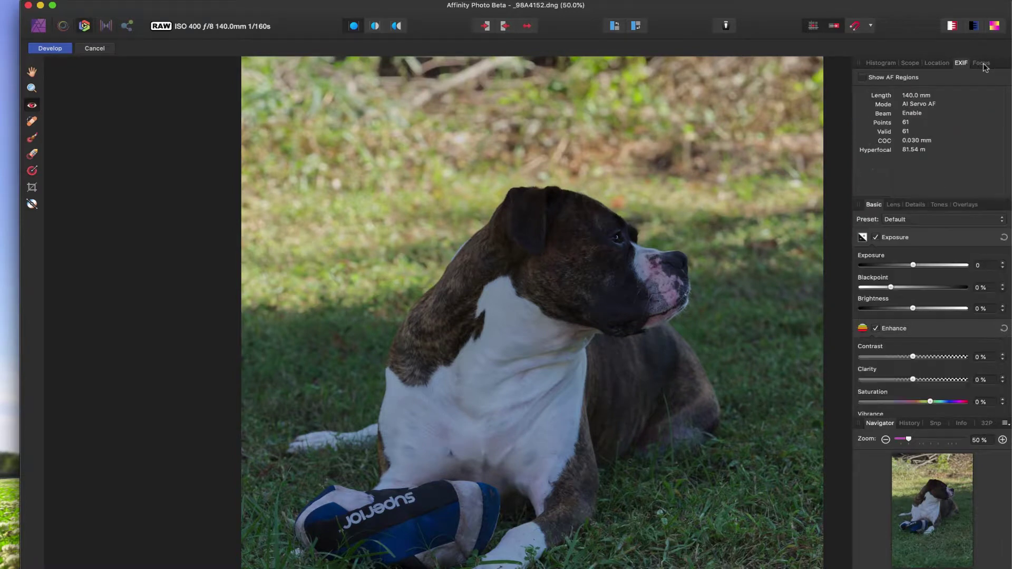
{"action": "left_click", "coordinate": [885, 64]}
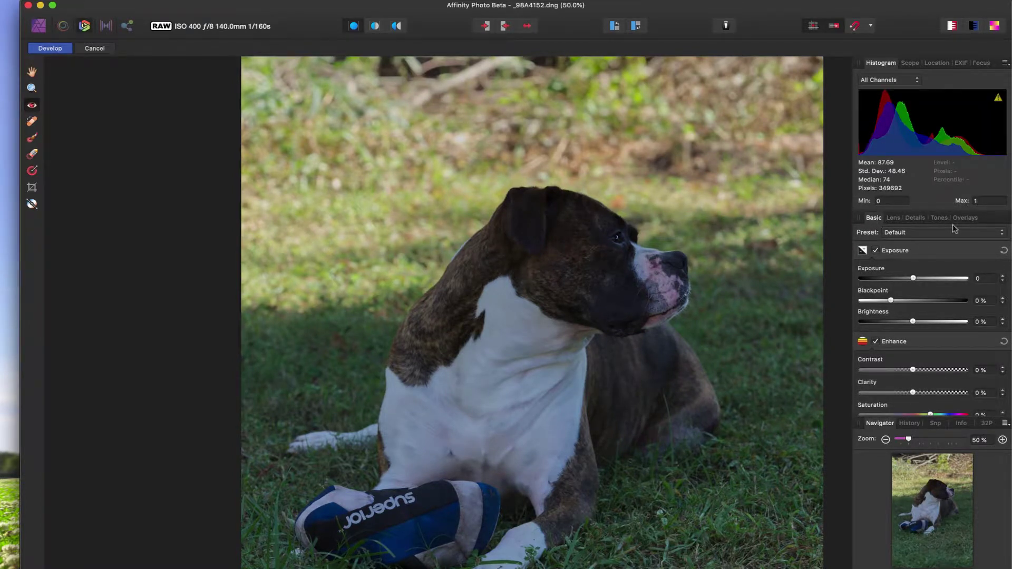
{"action": "left_click", "coordinate": [896, 222]}
{"action": "left_click", "coordinate": [921, 223]}
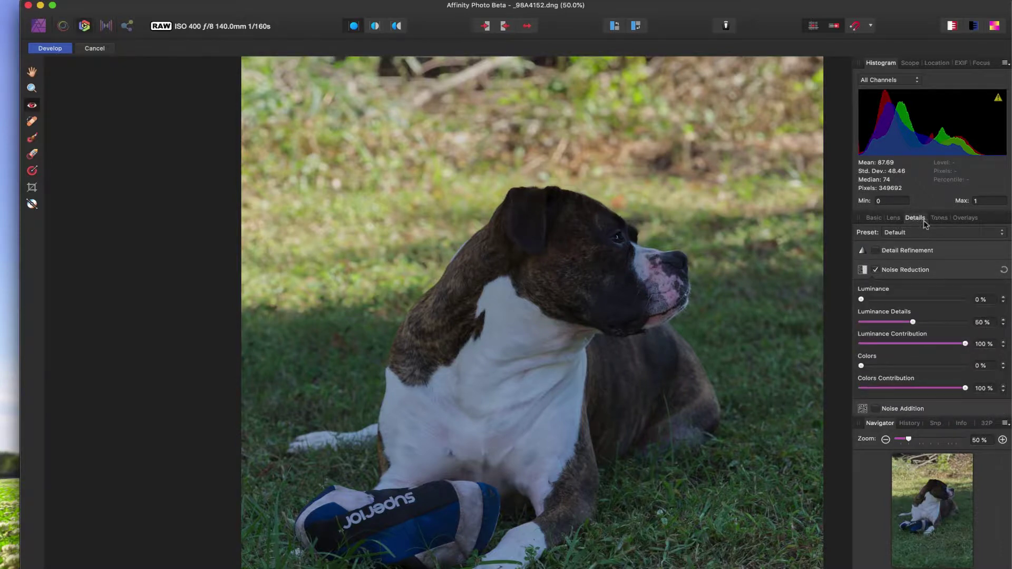
{"action": "left_click", "coordinate": [940, 221]}
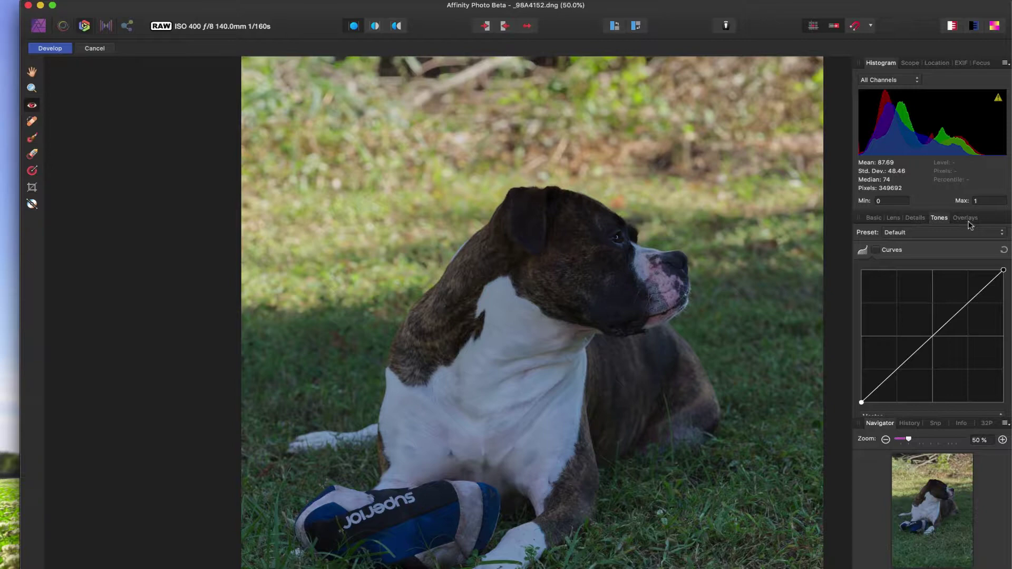
{"action": "left_click", "coordinate": [969, 222]}
{"action": "left_click", "coordinate": [877, 224]}
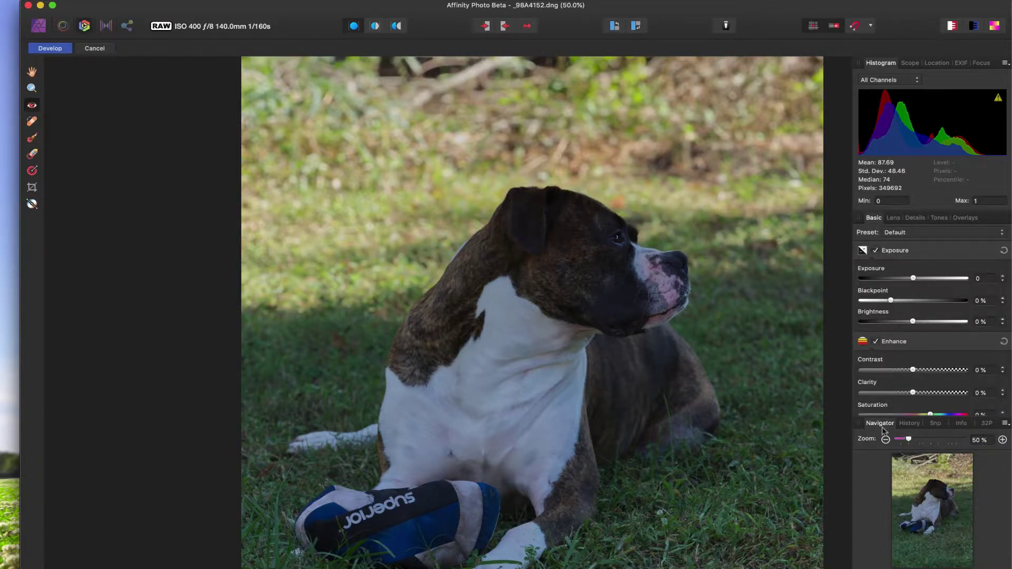
{"action": "left_click", "coordinate": [912, 425]}
{"action": "left_click", "coordinate": [936, 426]}
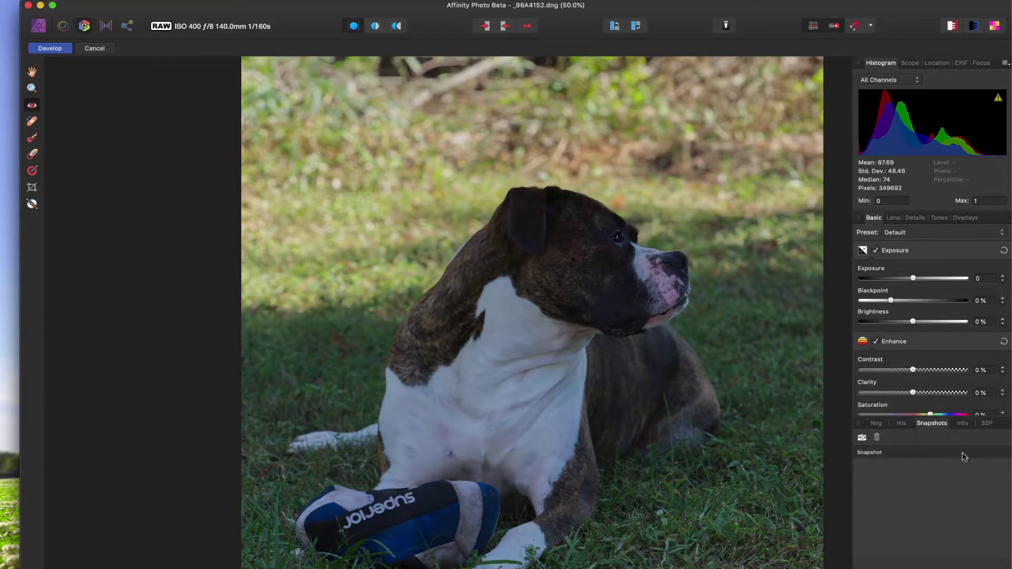
{"action": "left_click", "coordinate": [962, 425]}
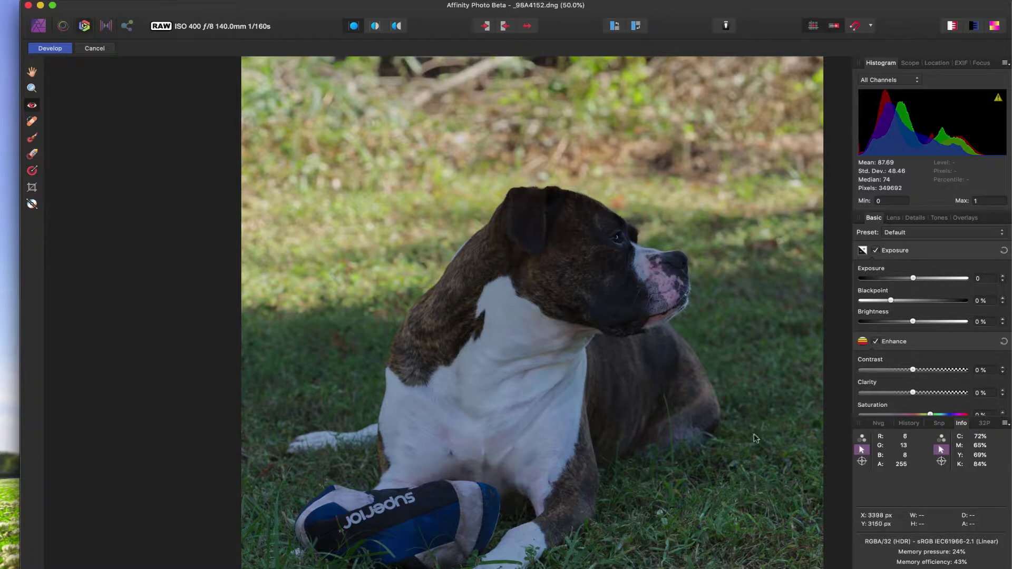
{"action": "left_click", "coordinate": [984, 423]}
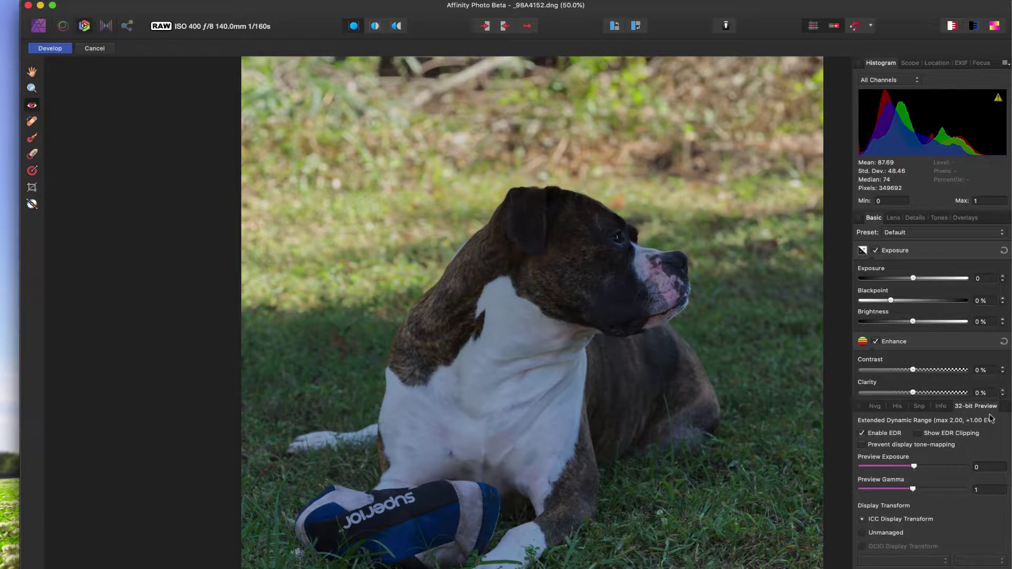
{"action": "left_click", "coordinate": [874, 406]}
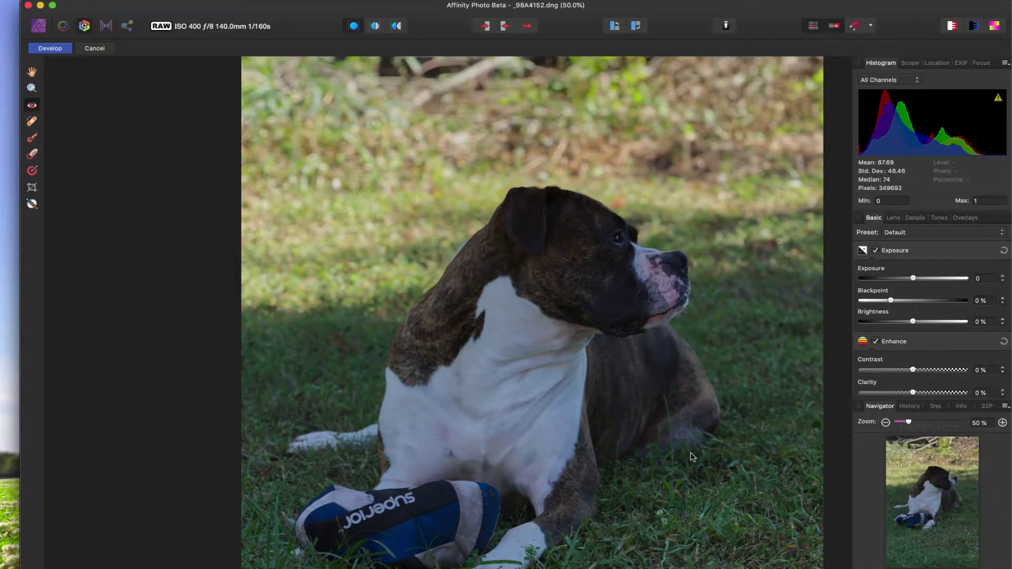
Step: Zoom to fit the entire dog photo in the window with Cmd+0
{"action": "key", "text": "super+0"}
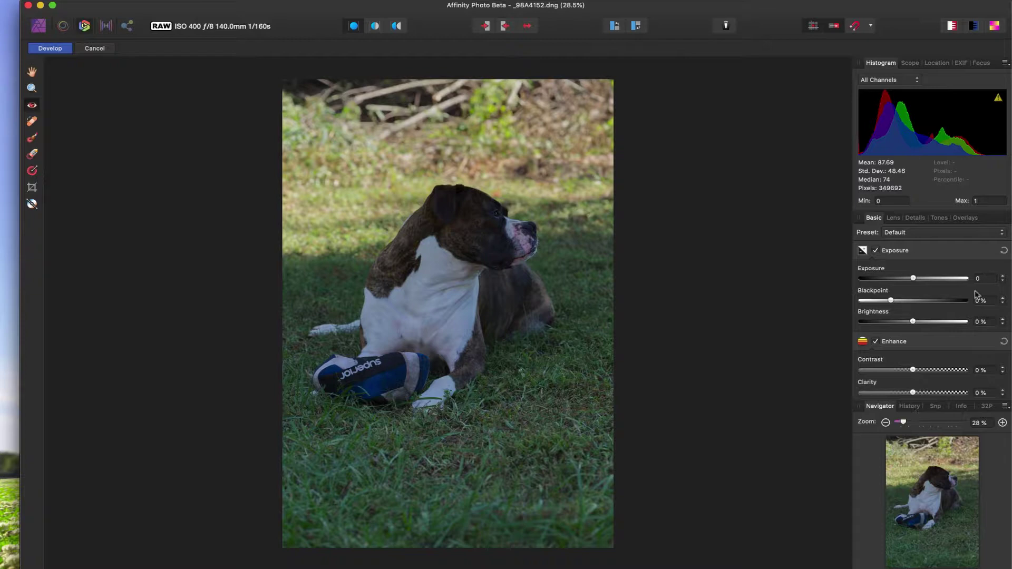
Step: Raise exposure to 1.045 and enable the Shadows & Highlights adjustment
{"action": "left_click_drag", "start_coordinate": [914, 278], "coordinate": [926, 280]}
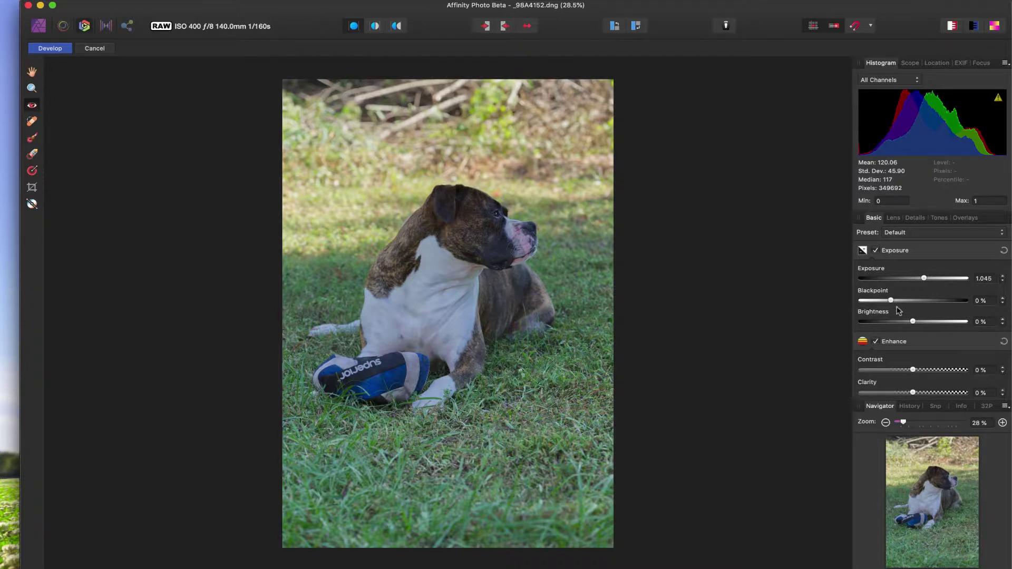
{"action": "scroll", "coordinate": [922, 355], "scroll_direction": "down", "scroll_amount": 5}
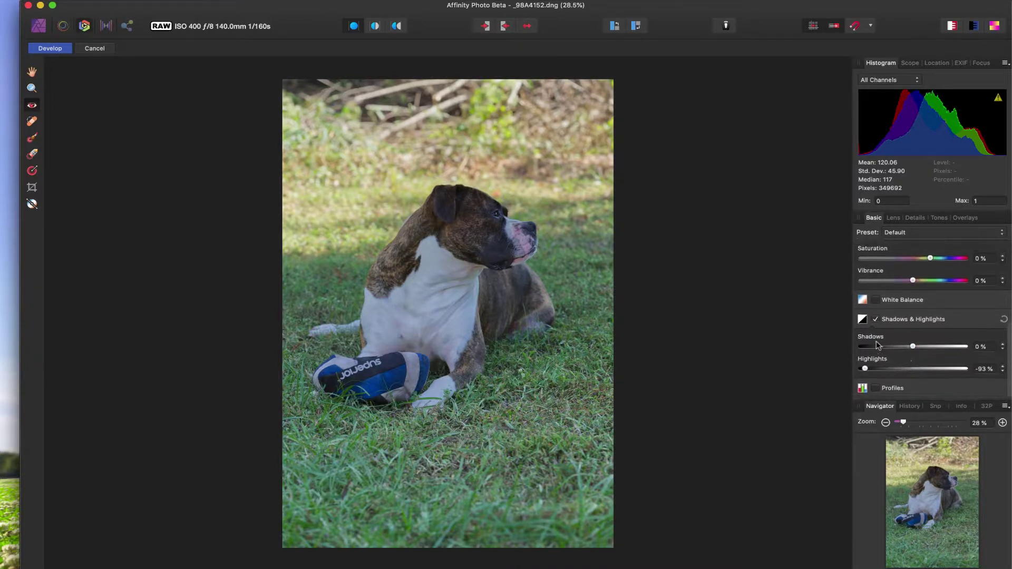
{"action": "left_click", "coordinate": [876, 319]}
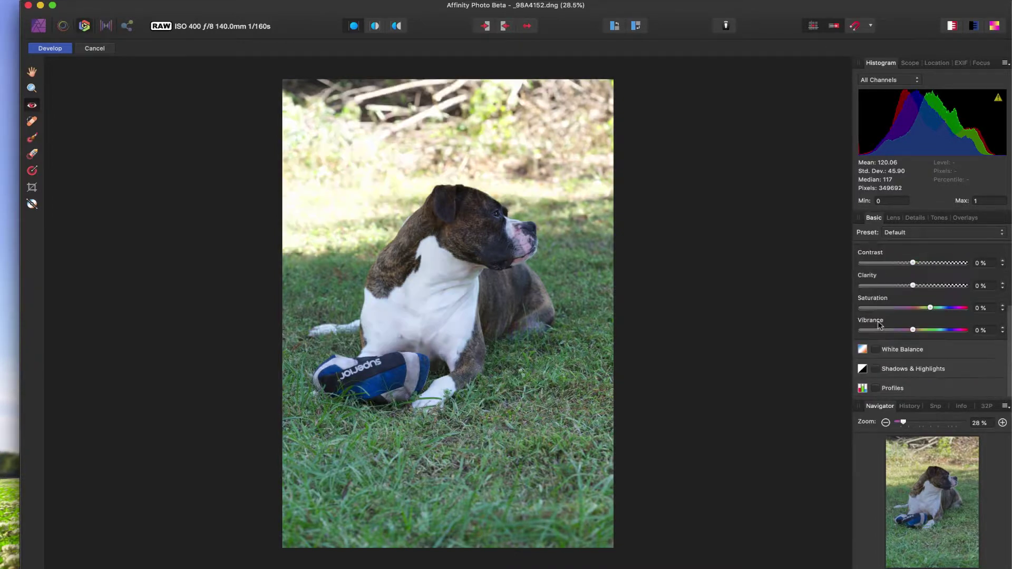
{"action": "left_click", "coordinate": [876, 369]}
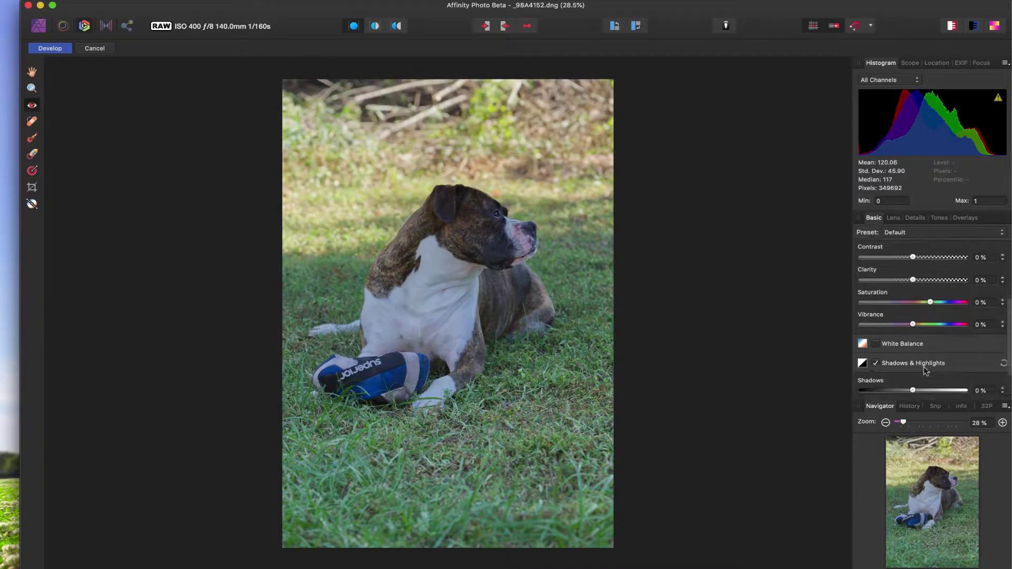
Step: Set Highlights to -100% and Shadows to 21%
{"action": "scroll", "coordinate": [926, 372], "scroll_direction": "down", "scroll_amount": 2}
{"action": "left_click_drag", "start_coordinate": [865, 367], "coordinate": [921, 368]}
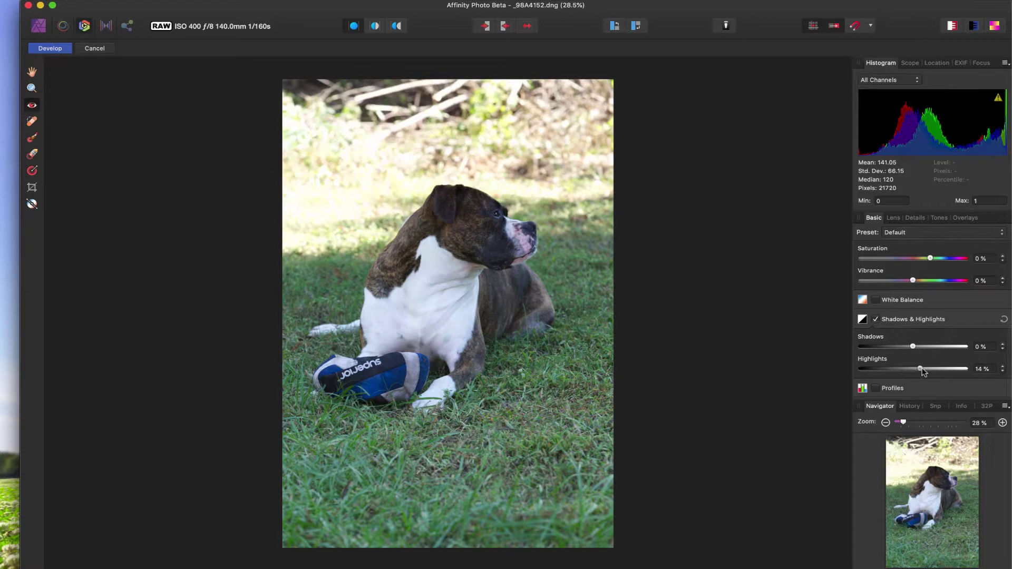
{"action": "left_click", "coordinate": [1003, 320]}
{"action": "left_click_drag", "start_coordinate": [913, 369], "coordinate": [859, 369]}
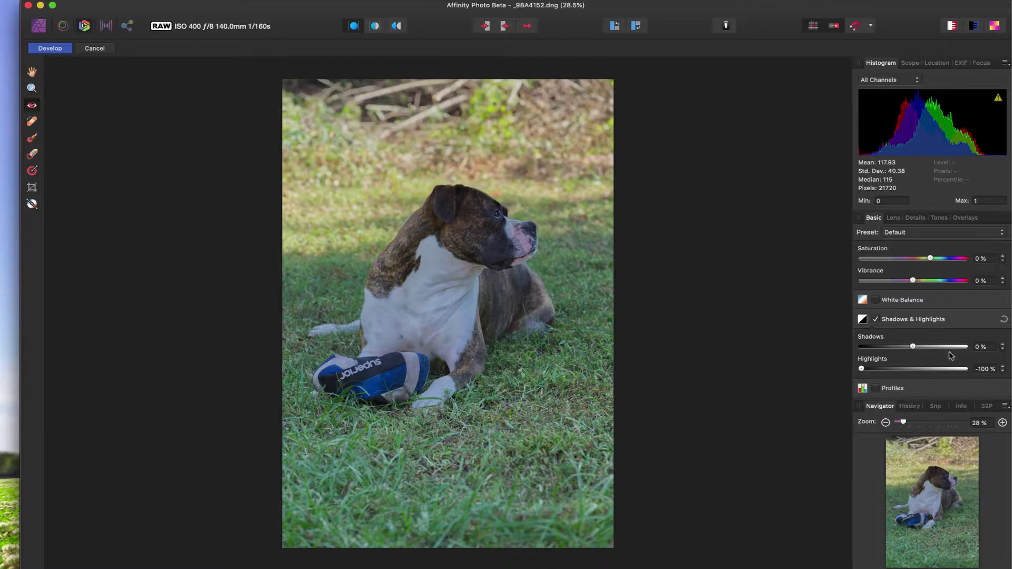
{"action": "left_click_drag", "start_coordinate": [913, 347], "coordinate": [926, 346]}
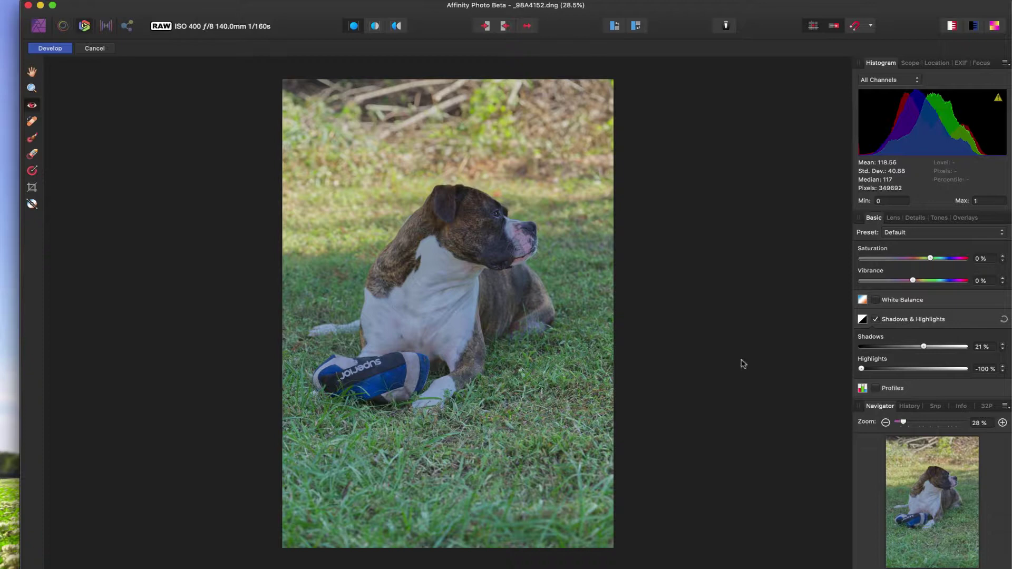
Step: Tick Profiles in the Basic panel and choose ProPhoto RGB as the output profile
{"action": "left_click", "coordinate": [876, 390]}
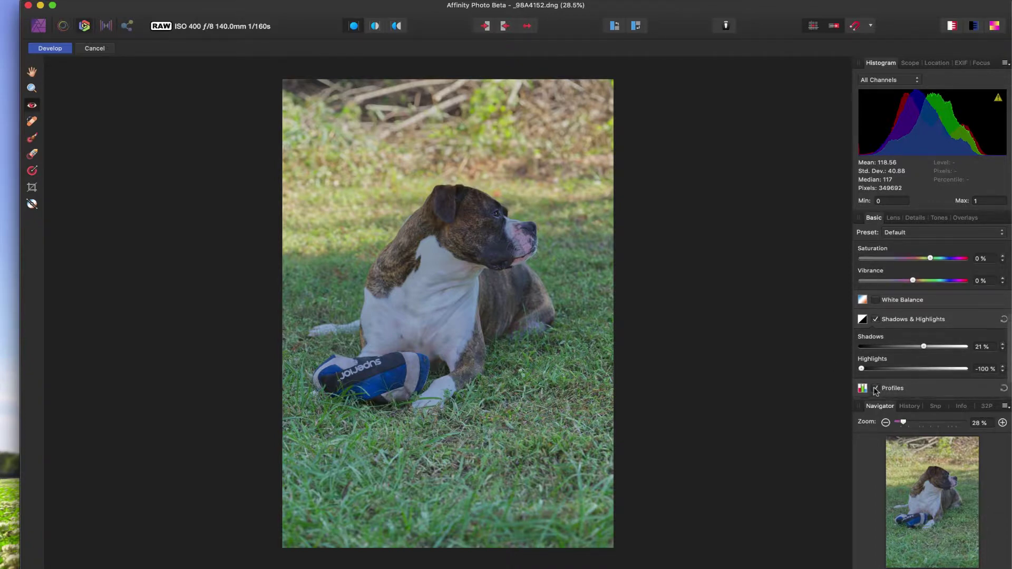
{"action": "left_click", "coordinate": [900, 388]}
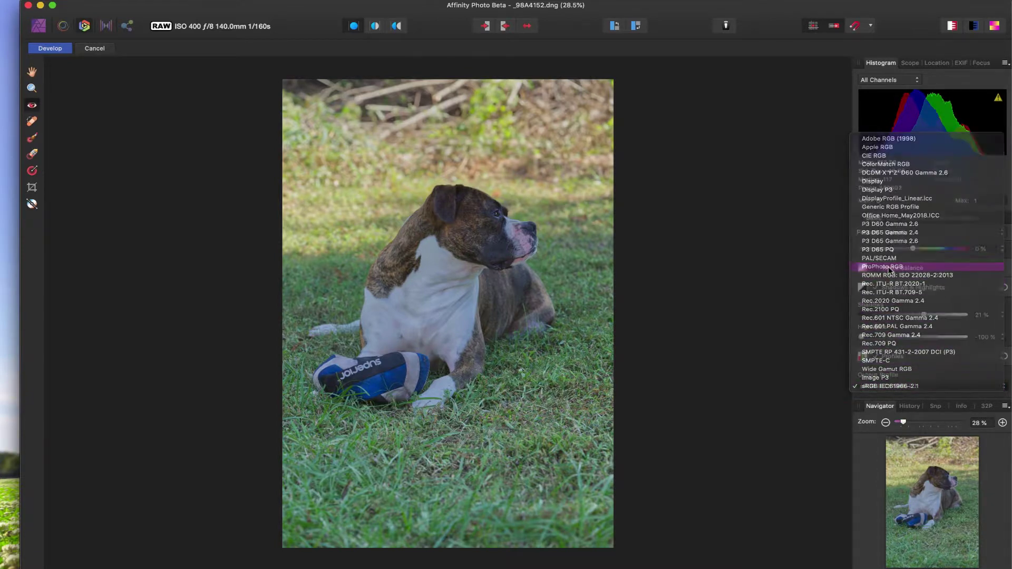
{"action": "left_click", "coordinate": [889, 268]}
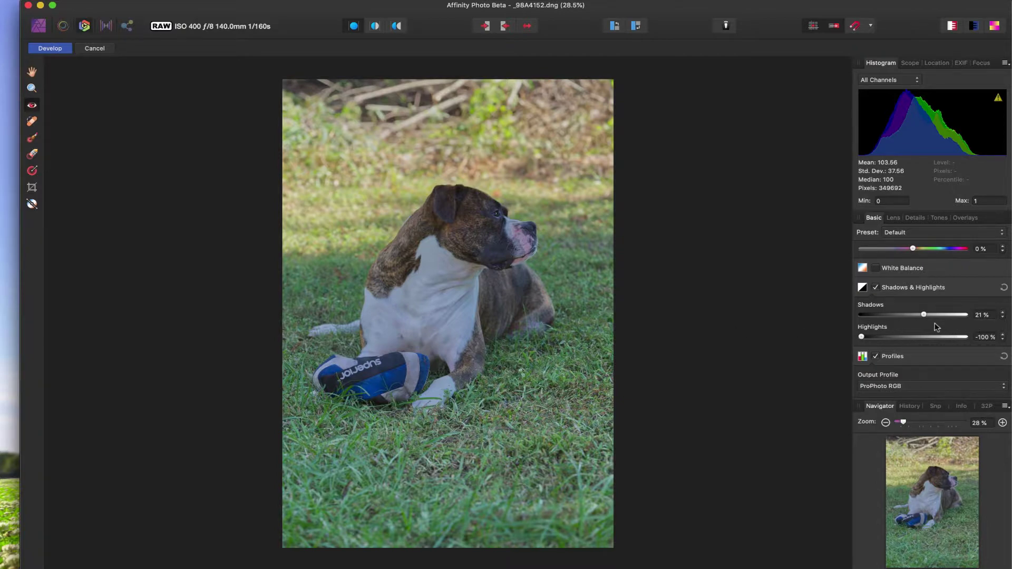
{"action": "scroll", "coordinate": [936, 327], "scroll_direction": "up", "scroll_amount": 5}
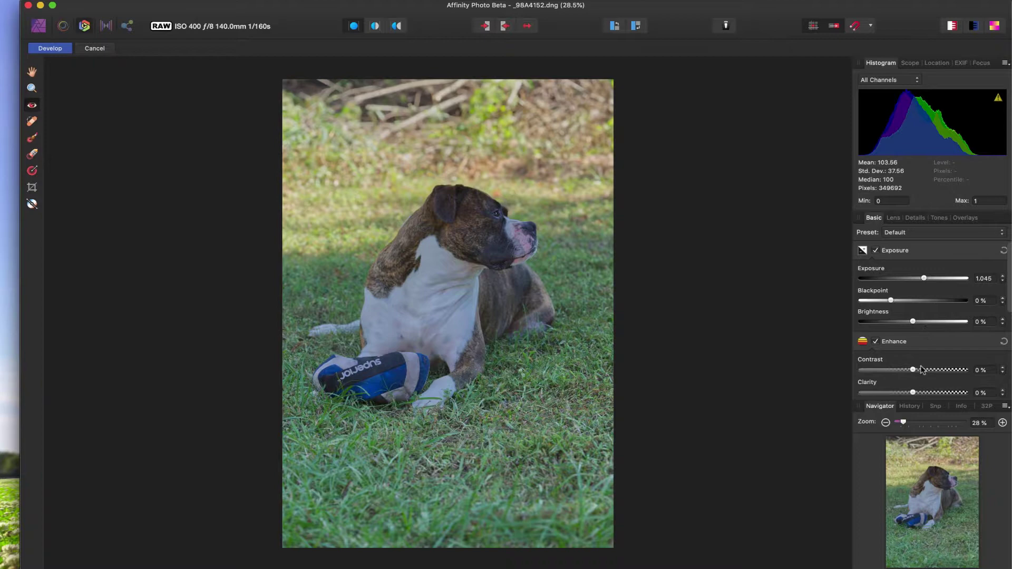
Step: Boost vibrance to 19% and set saturation back to 0% in the Enhance settings
{"action": "scroll", "coordinate": [920, 371], "scroll_direction": "down", "scroll_amount": 3}
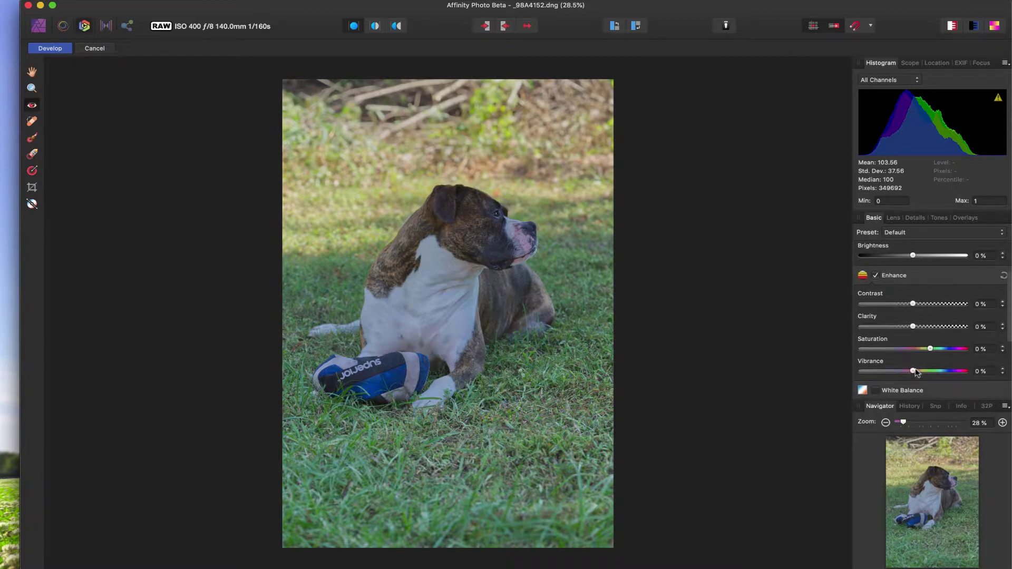
{"action": "left_click_drag", "start_coordinate": [916, 373], "coordinate": [996, 353]}
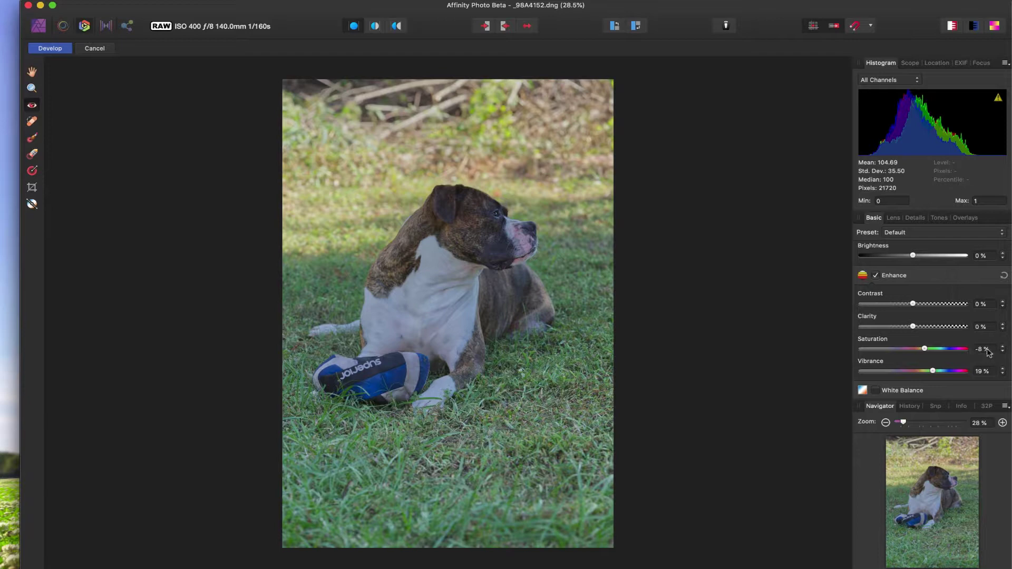
{"action": "left_click", "coordinate": [989, 352]}
{"action": "type", "text": "0"}
{"action": "key", "text": "Return"}
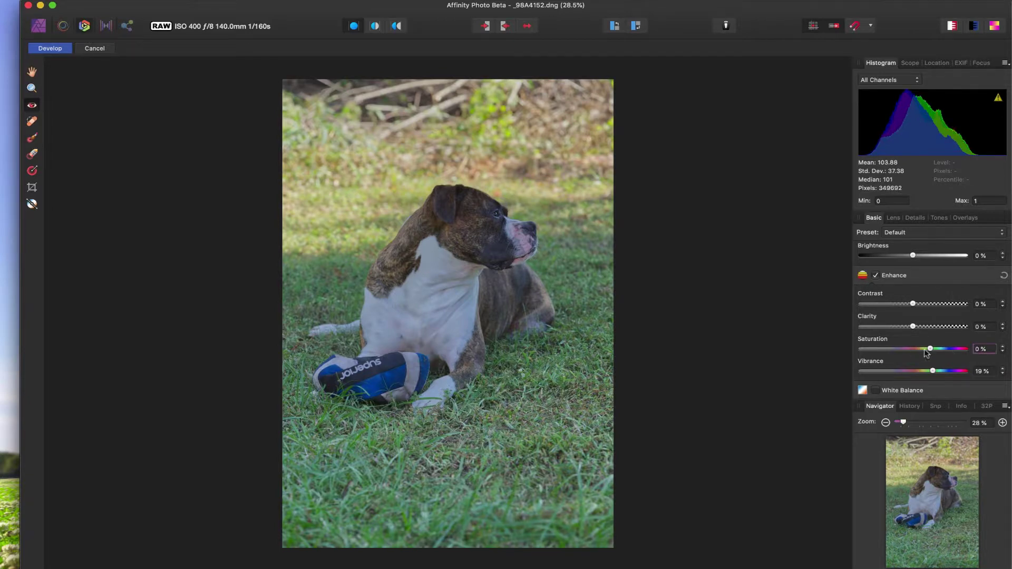
Step: On the Lens tab, compare the Canon lens profile correction off and on, leaving it enabled
{"action": "left_click", "coordinate": [894, 218]}
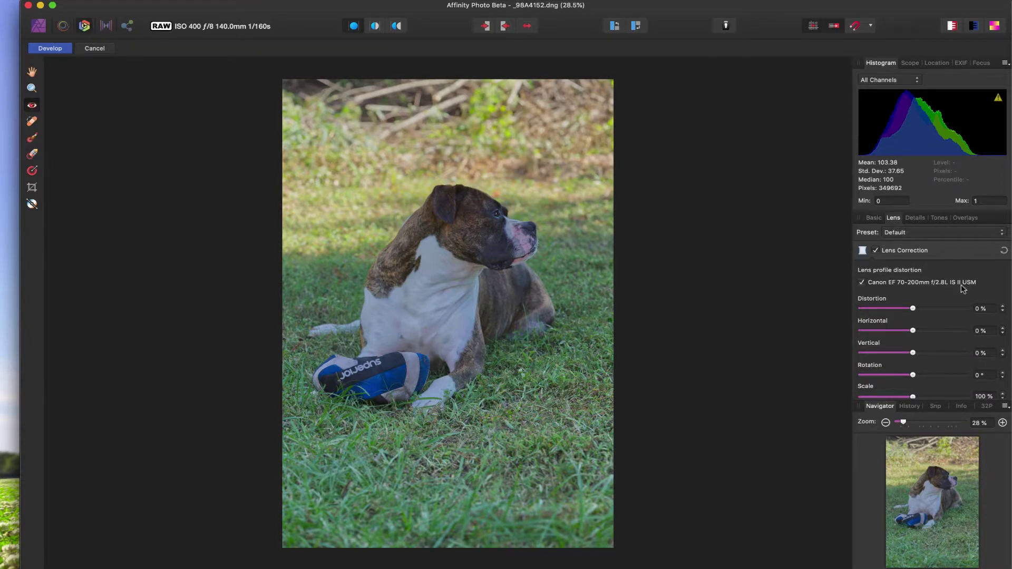
{"action": "left_click", "coordinate": [863, 283]}
{"action": "left_click", "coordinate": [862, 283]}
{"action": "scroll", "coordinate": [908, 320], "scroll_direction": "down", "scroll_amount": 2}
{"action": "scroll", "coordinate": [908, 320], "scroll_direction": "down", "scroll_amount": 5}
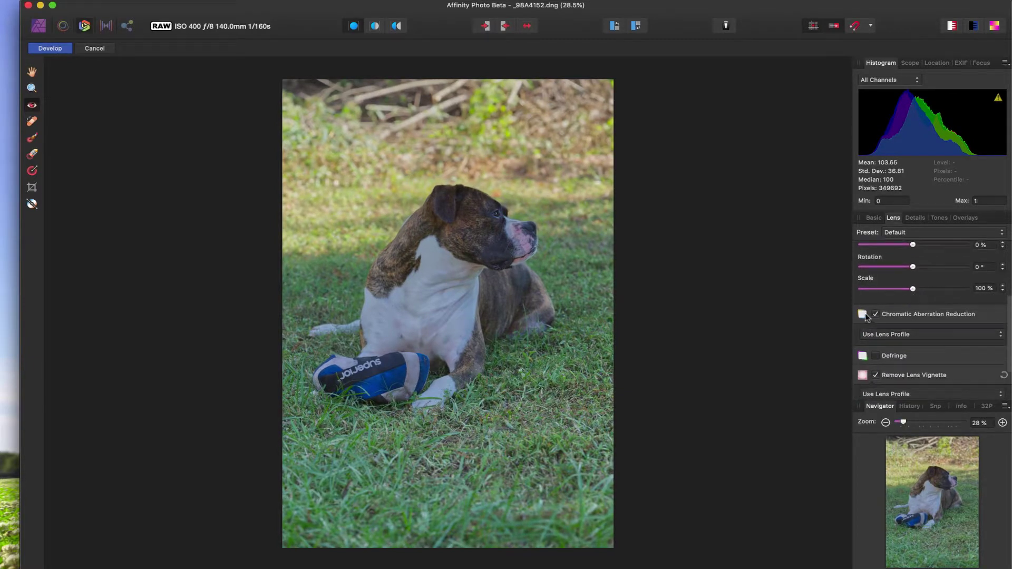
Step: Compare Chromatic Aberration Reduction and Remove Lens Vignette off and on, leaving both enabled
{"action": "left_click", "coordinate": [876, 315]}
{"action": "left_click", "coordinate": [876, 314]}
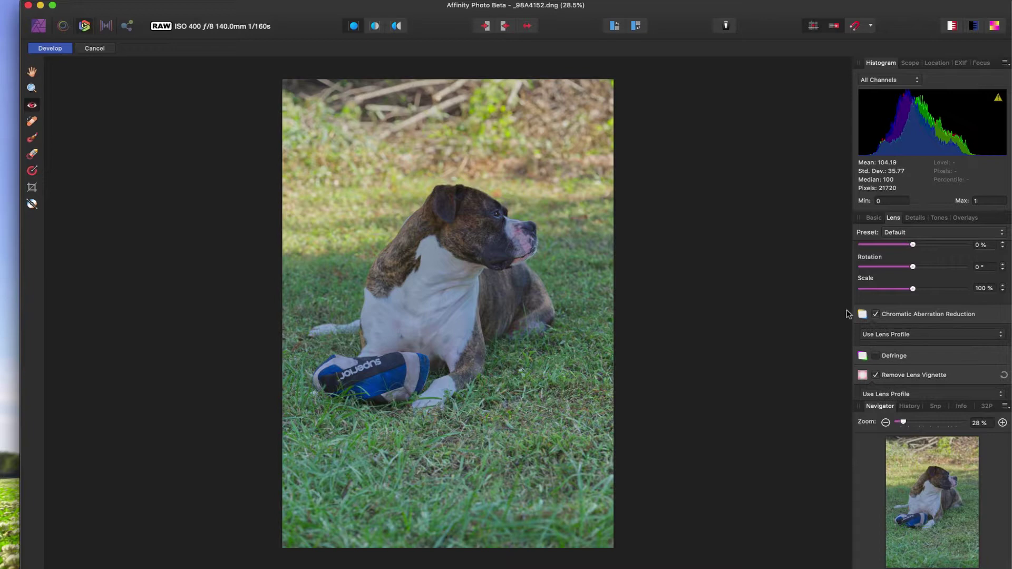
{"action": "scroll", "coordinate": [886, 370], "scroll_direction": "down", "scroll_amount": 3}
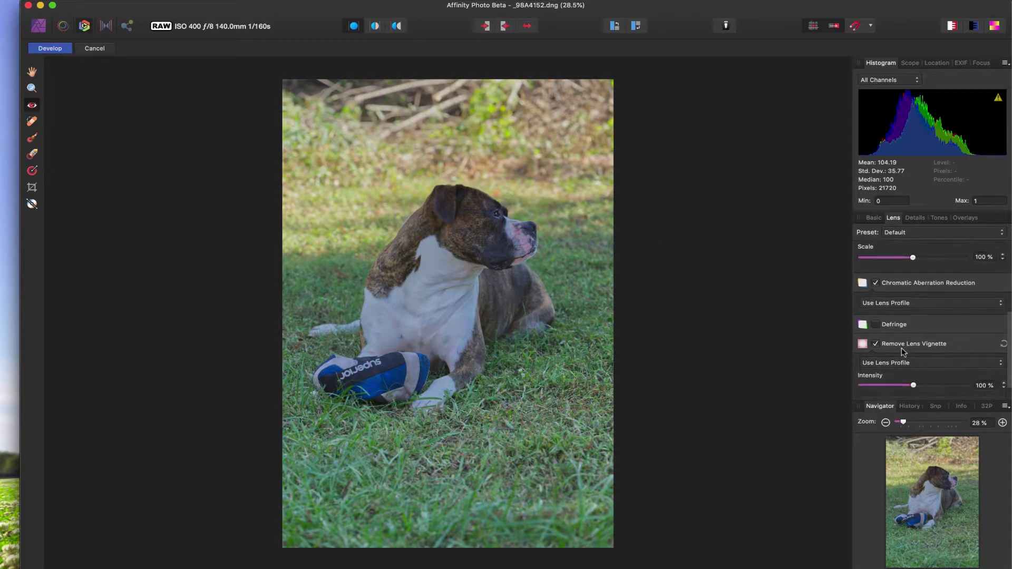
{"action": "left_click", "coordinate": [876, 329]}
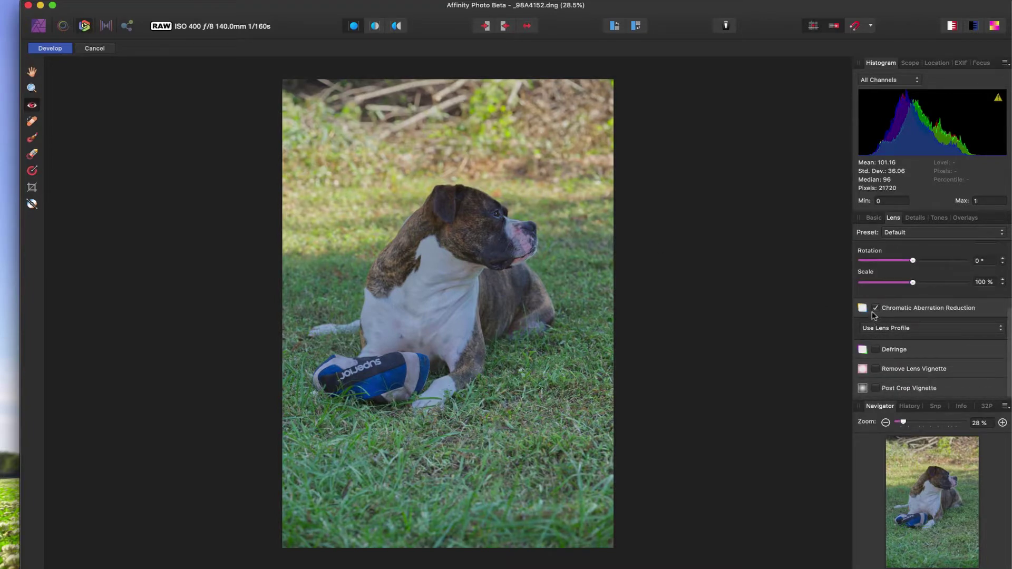
{"action": "left_click", "coordinate": [877, 369]}
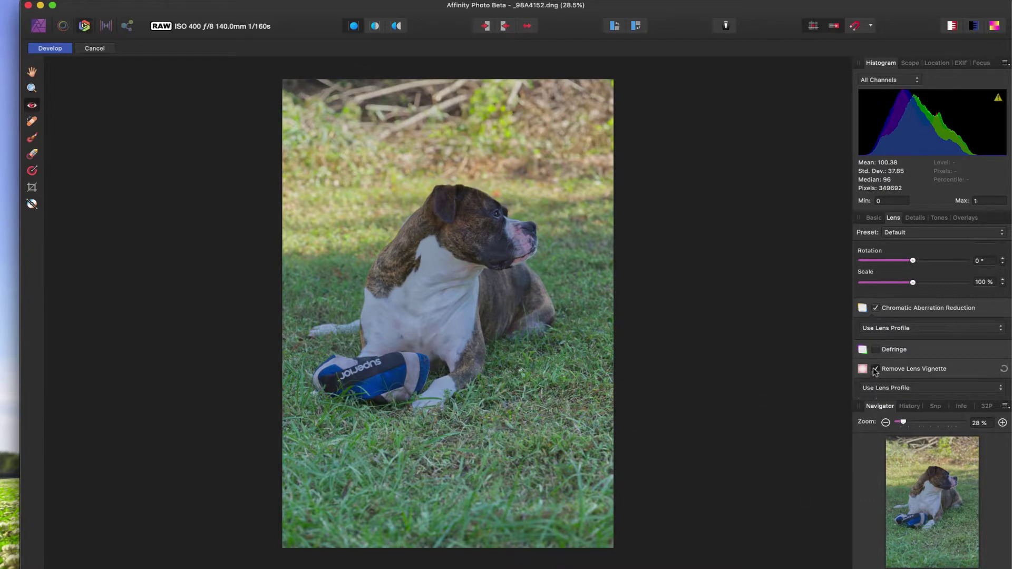
{"action": "left_click", "coordinate": [876, 371]}
{"action": "left_click", "coordinate": [876, 371]}
Step: On the Details tab, enable Noise Reduction with Luminance at about 22%, then go to Tones
{"action": "left_click", "coordinate": [913, 219]}
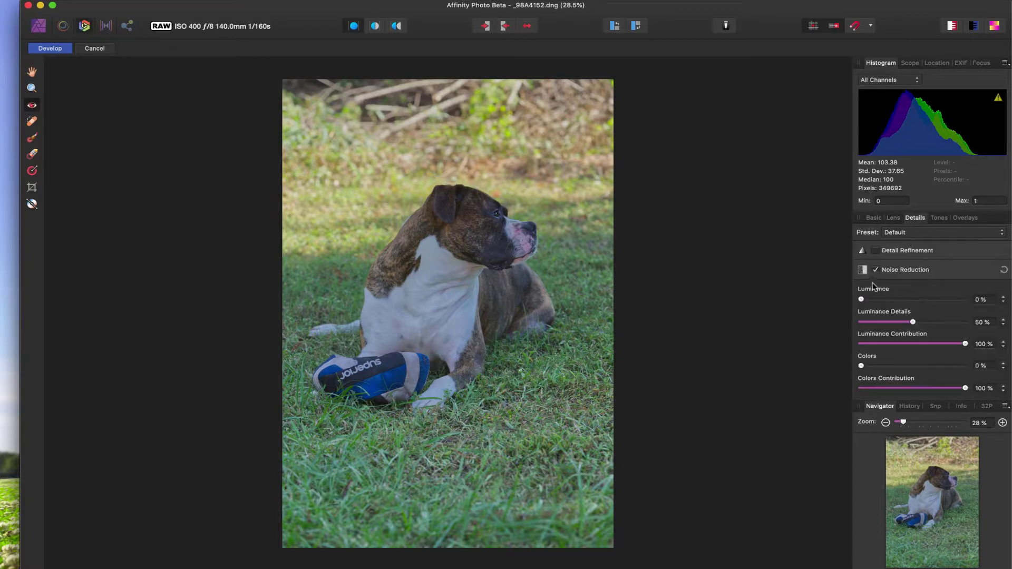
{"action": "scroll", "coordinate": [897, 338], "scroll_direction": "down", "scroll_amount": 2}
{"action": "scroll", "coordinate": [897, 339], "scroll_direction": "up", "scroll_amount": 2}
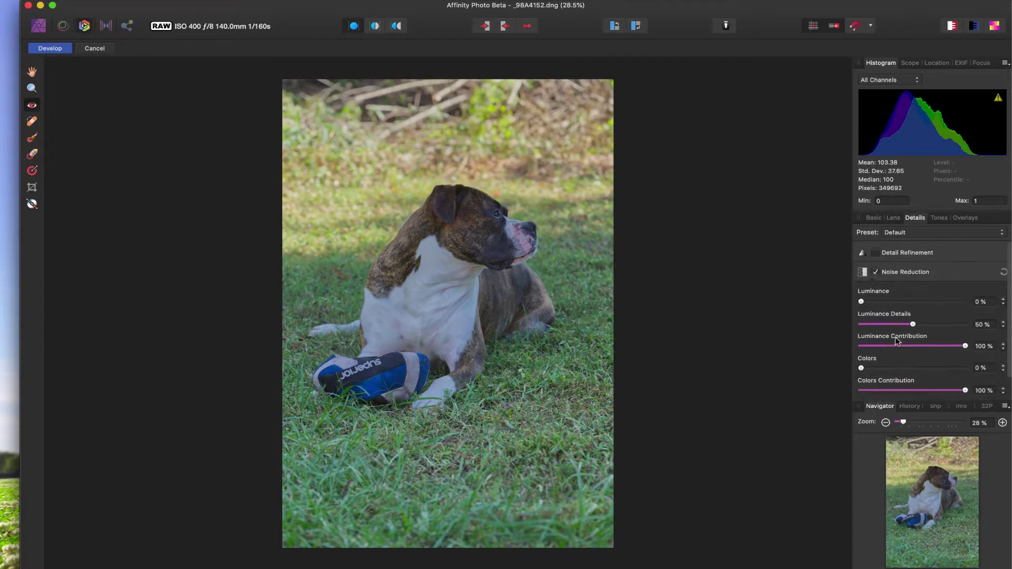
{"action": "left_click", "coordinate": [876, 271]}
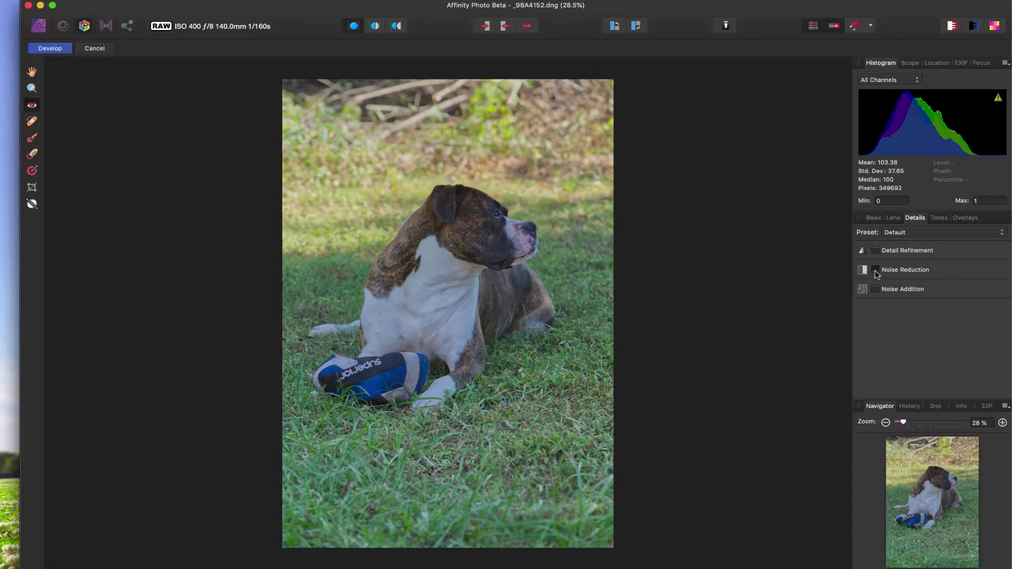
{"action": "left_click", "coordinate": [877, 271]}
{"action": "left_click_drag", "start_coordinate": [861, 299], "coordinate": [874, 300]}
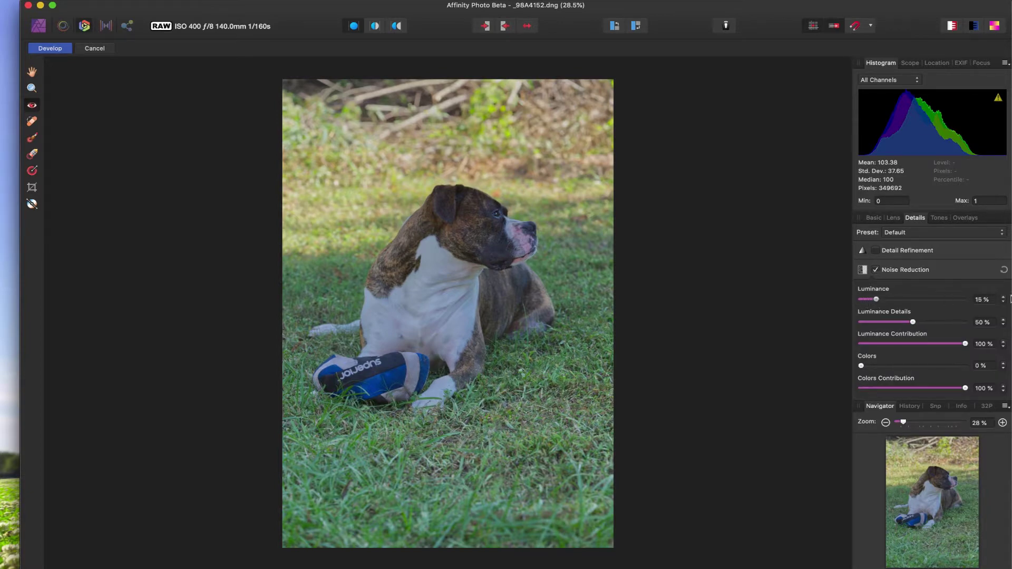
{"action": "left_click_drag", "start_coordinate": [1011, 299], "coordinate": [878, 302]}
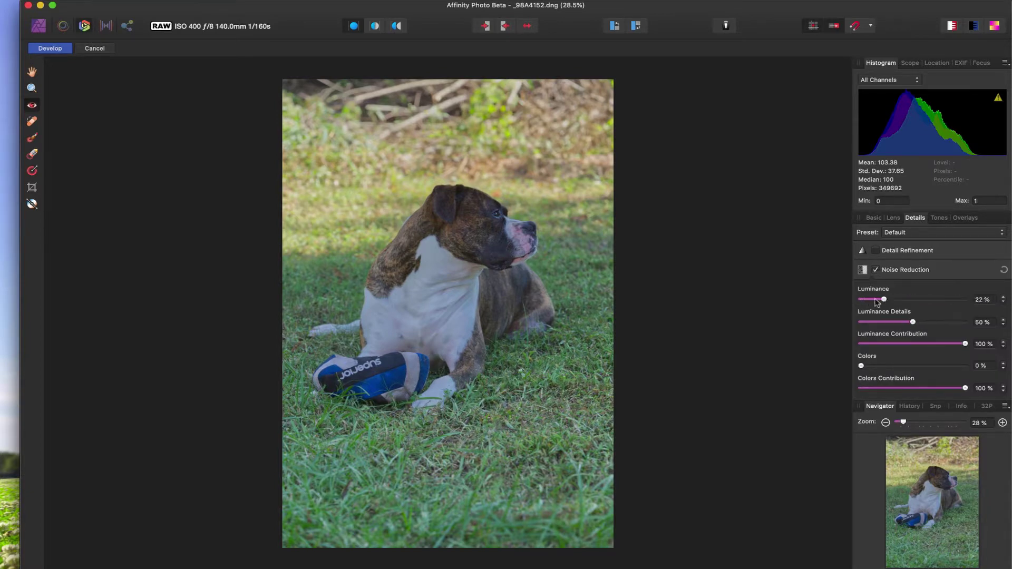
{"action": "left_click", "coordinate": [939, 218]}
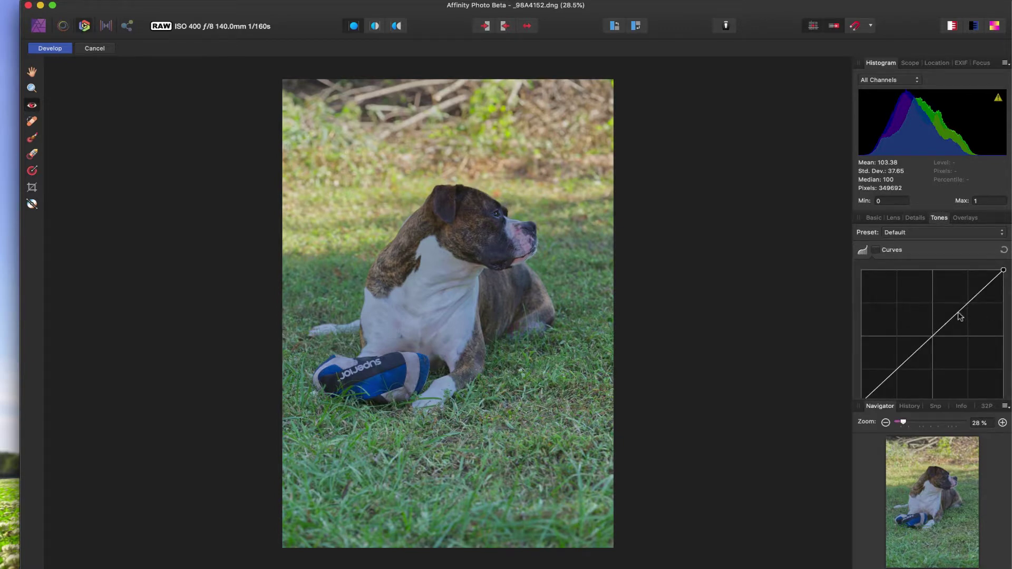
Step: Enable Curves and bend the tone curve into a gentle S-shape, comparing before and after
{"action": "key", "text": "super+plus"}
{"action": "left_click", "coordinate": [876, 251]}
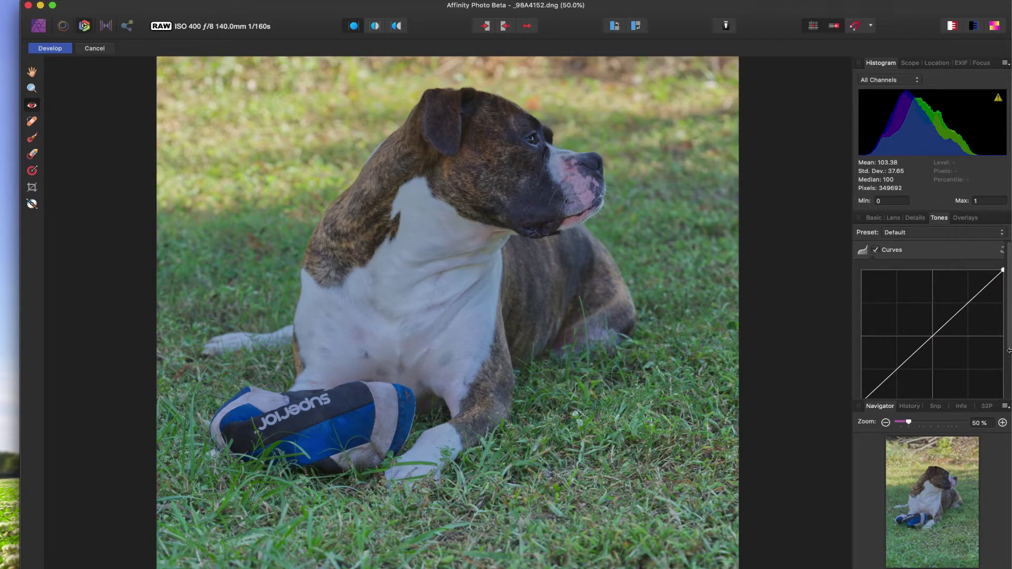
{"action": "left_click_drag", "start_coordinate": [970, 306], "coordinate": [964, 300]}
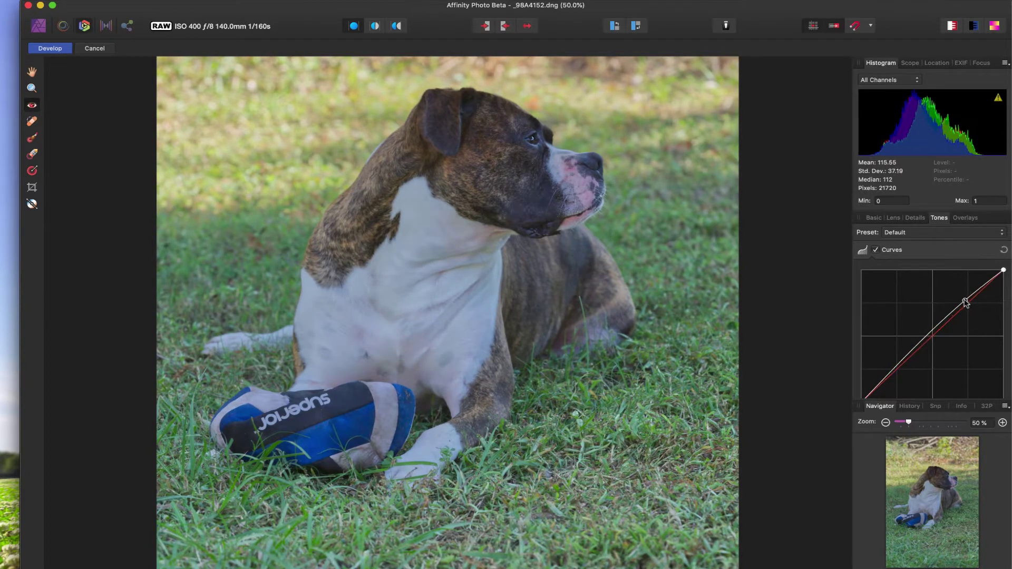
{"action": "left_click_drag", "start_coordinate": [907, 355], "coordinate": [909, 363]}
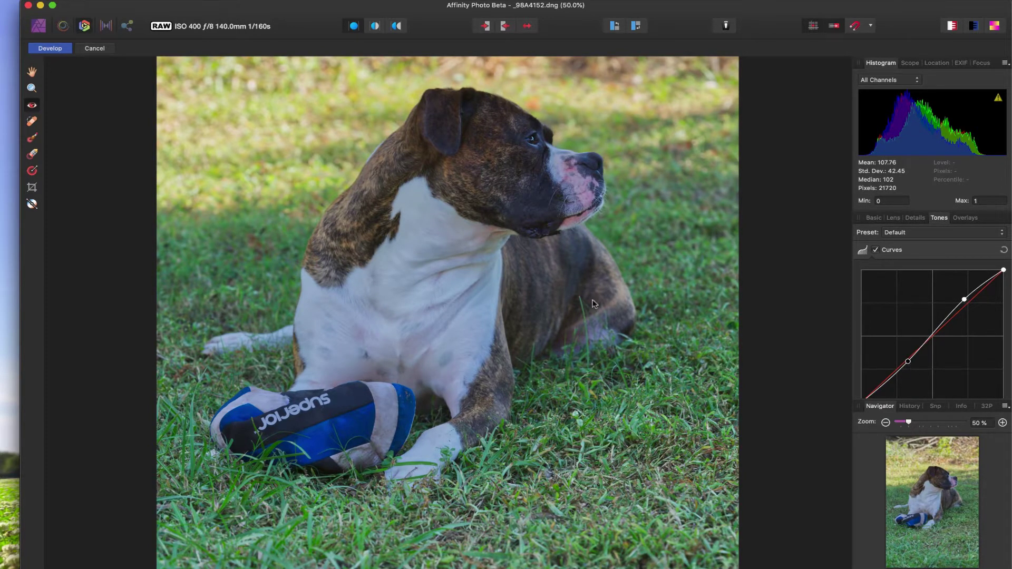
{"action": "key", "text": "super+0"}
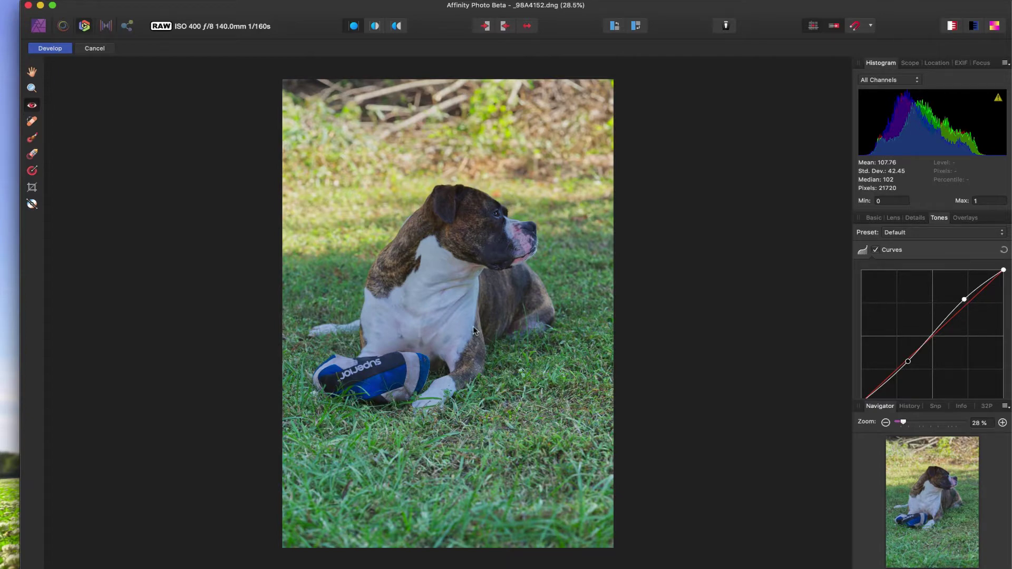
{"action": "left_click", "coordinate": [875, 250]}
{"action": "left_click", "coordinate": [875, 250]}
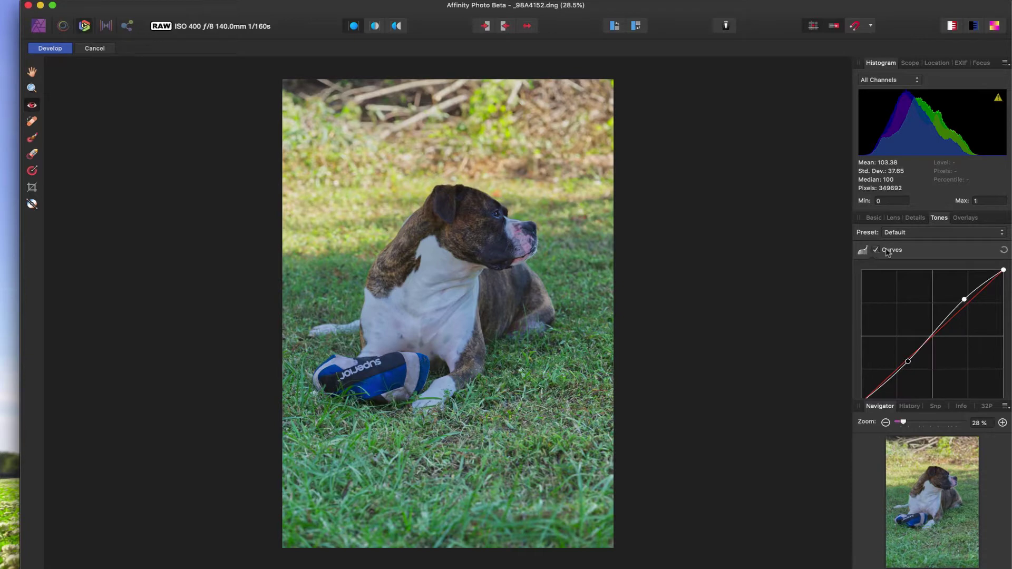
{"action": "left_click", "coordinate": [965, 219]}
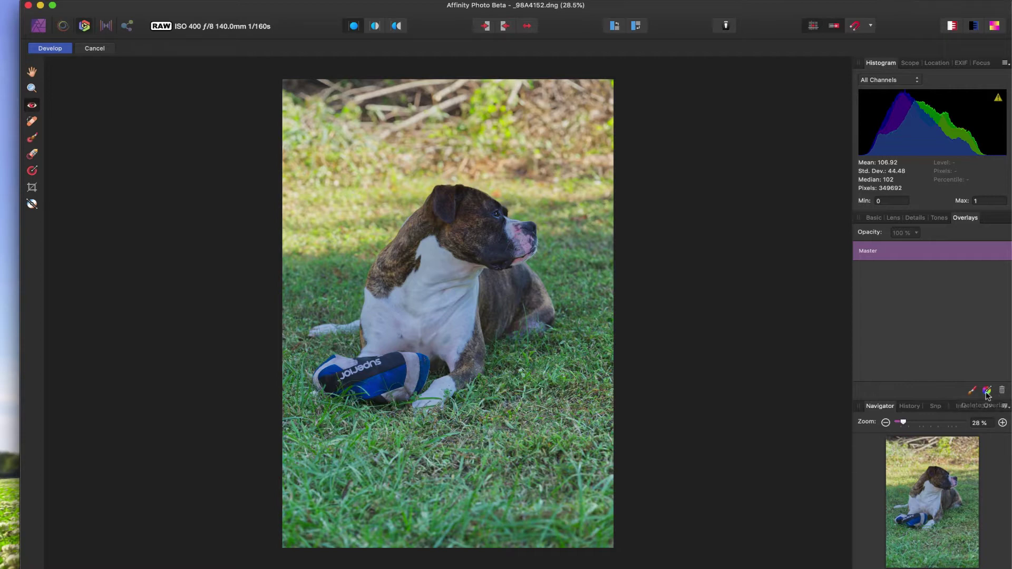
Step: Add a gradient overlay dragged from the top-left corner to the dog's shoulder
{"action": "left_click", "coordinate": [987, 391]}
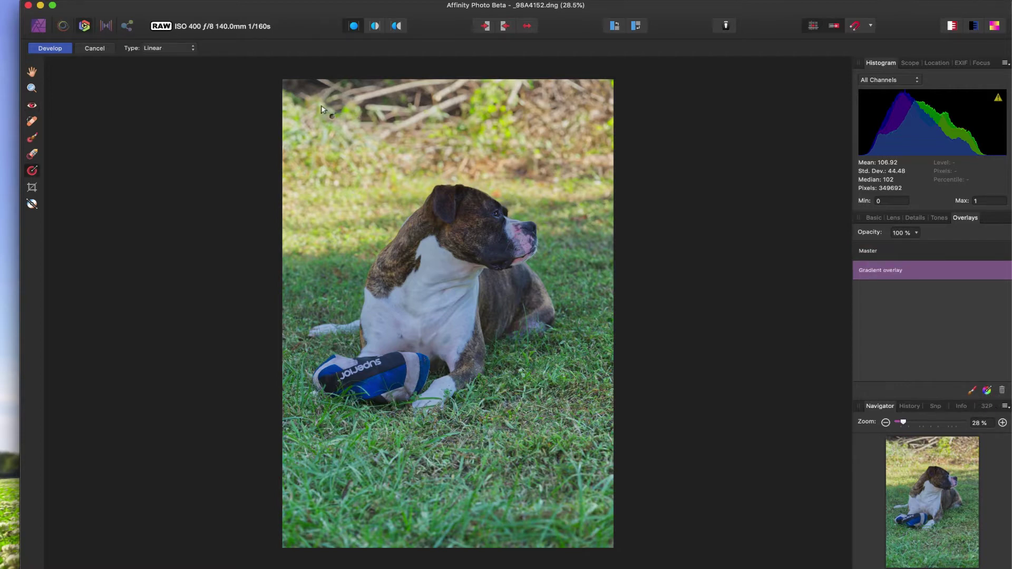
{"action": "left_click_drag", "start_coordinate": [290, 77], "coordinate": [372, 254]}
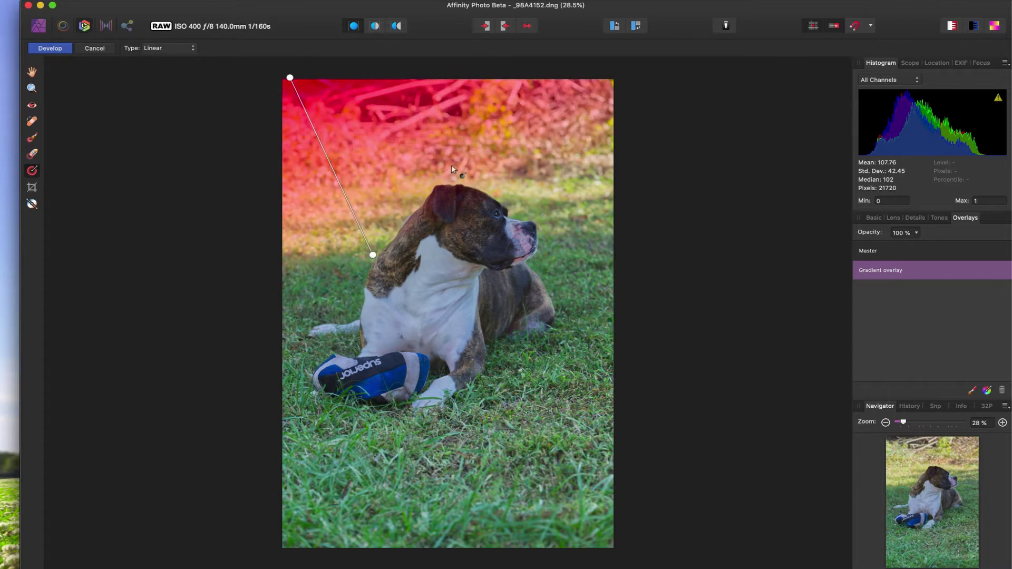
{"action": "left_click_drag", "start_coordinate": [290, 77], "coordinate": [280, 78]}
Step: In the overlay's Basic tab, enable Shadows & Highlights with Highlights at -58%, comparing off and on
{"action": "left_click", "coordinate": [873, 217]}
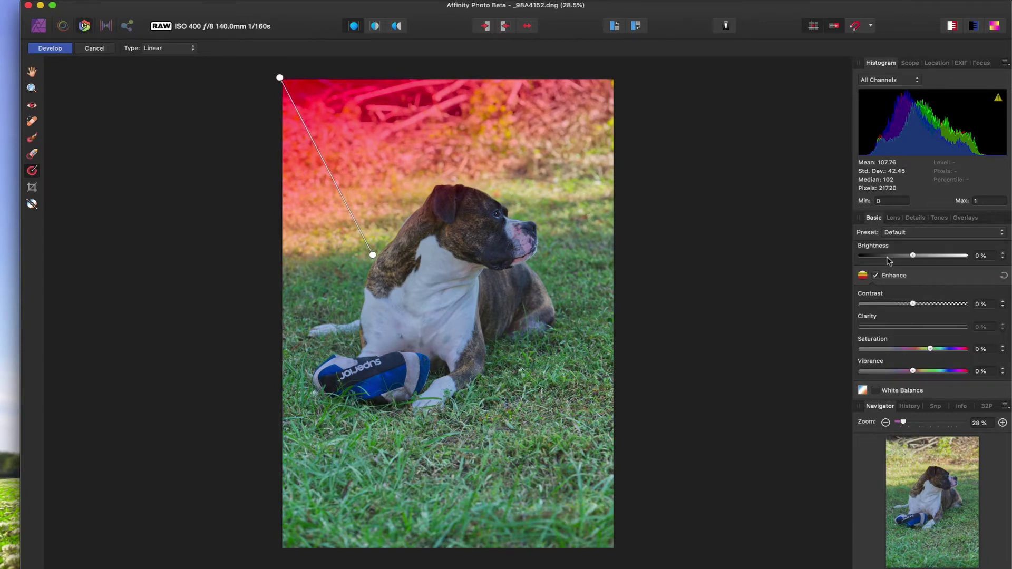
{"action": "scroll", "coordinate": [893, 269], "scroll_direction": "down", "scroll_amount": 3}
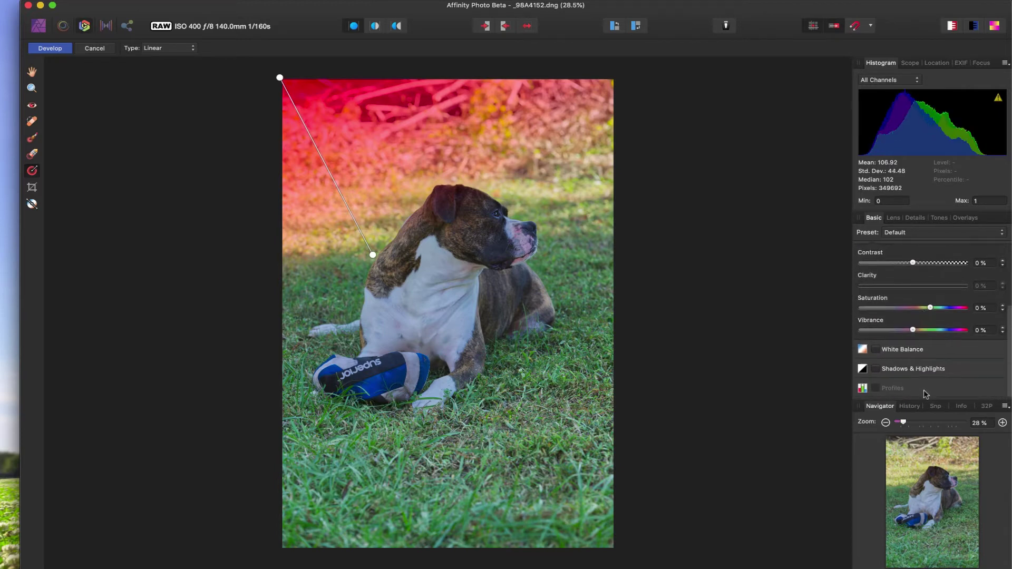
{"action": "left_click", "coordinate": [875, 372]}
{"action": "scroll", "coordinate": [910, 373], "scroll_direction": "down", "scroll_amount": 2}
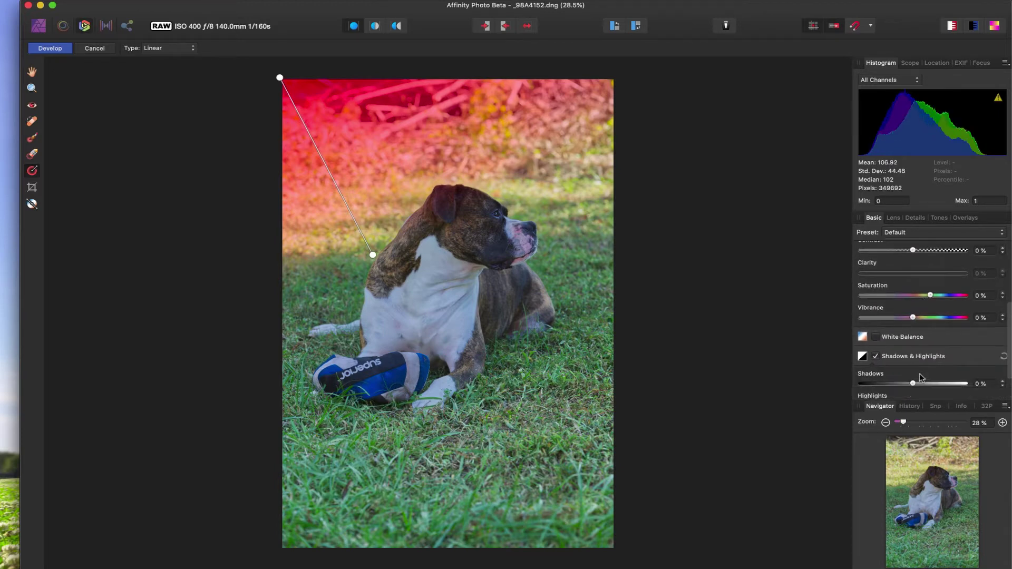
{"action": "left_click_drag", "start_coordinate": [913, 373], "coordinate": [884, 374]}
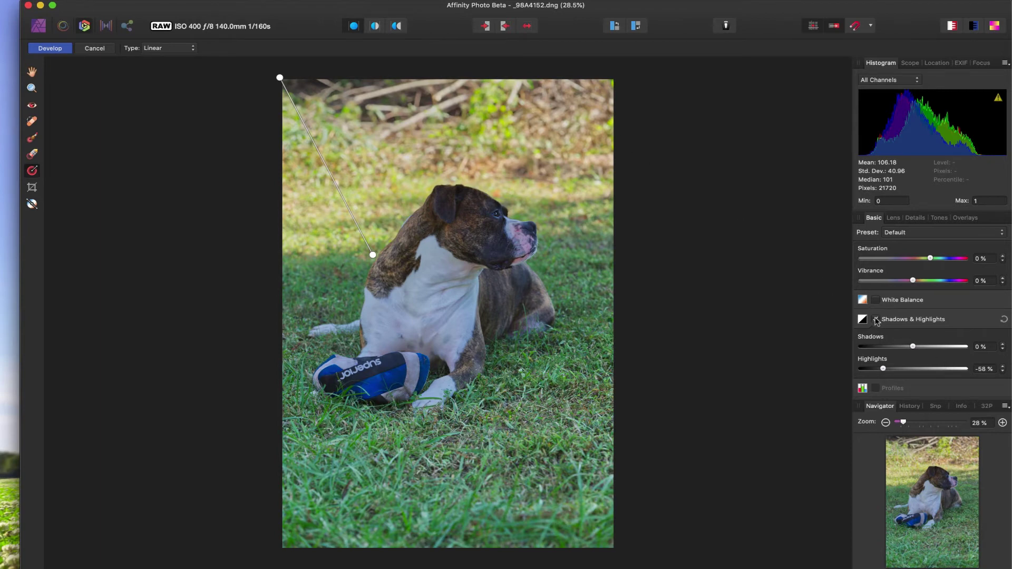
{"action": "left_click", "coordinate": [877, 319]}
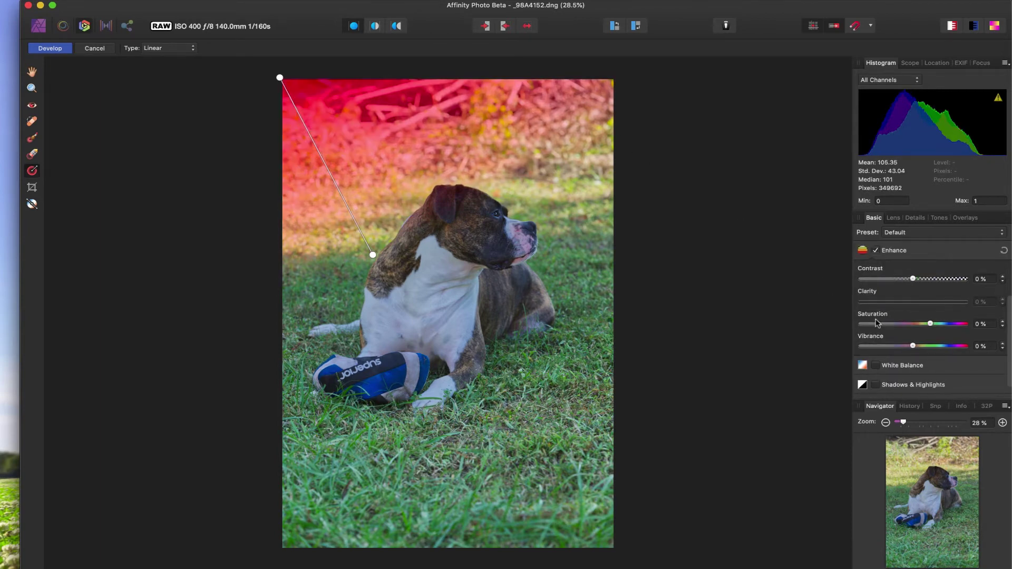
{"action": "left_click", "coordinate": [876, 386]}
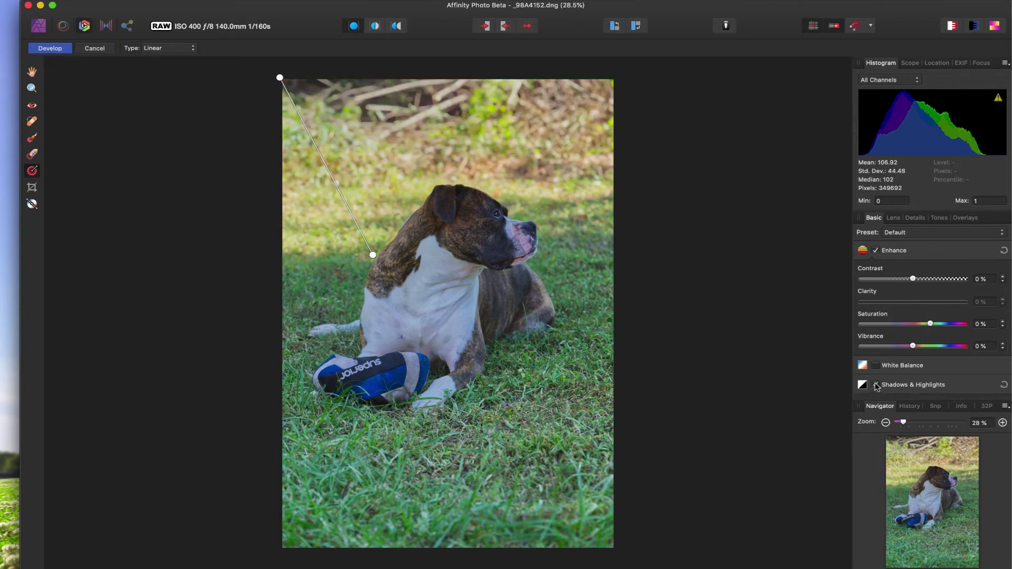